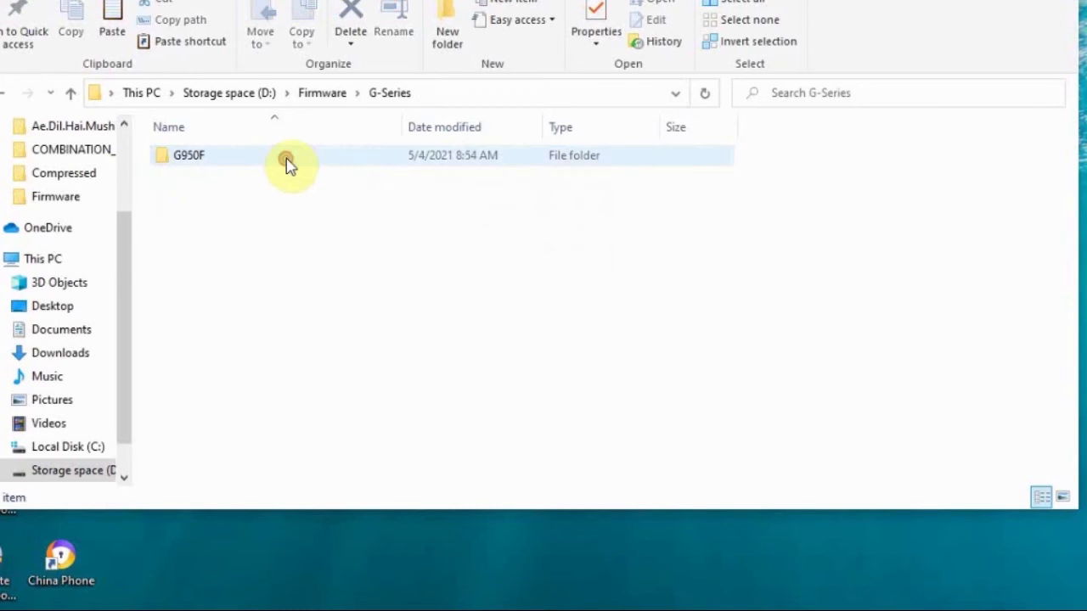
- Open the N986B folder inside the n-Series folder of the Firmware directory on drive D
click(285, 163)
click(4, 95)
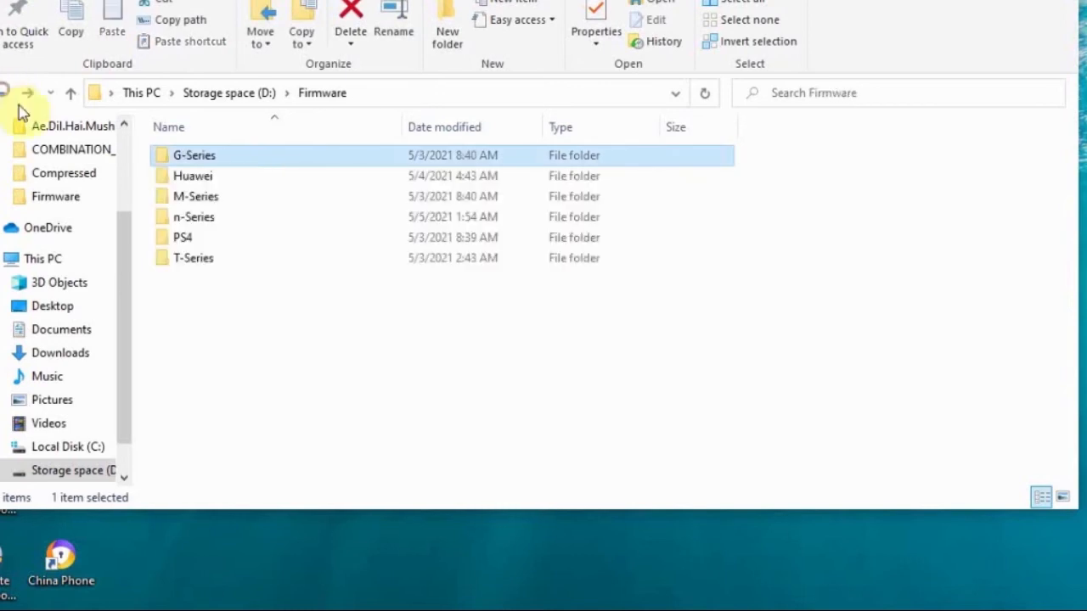
click(229, 214)
double_click(229, 214)
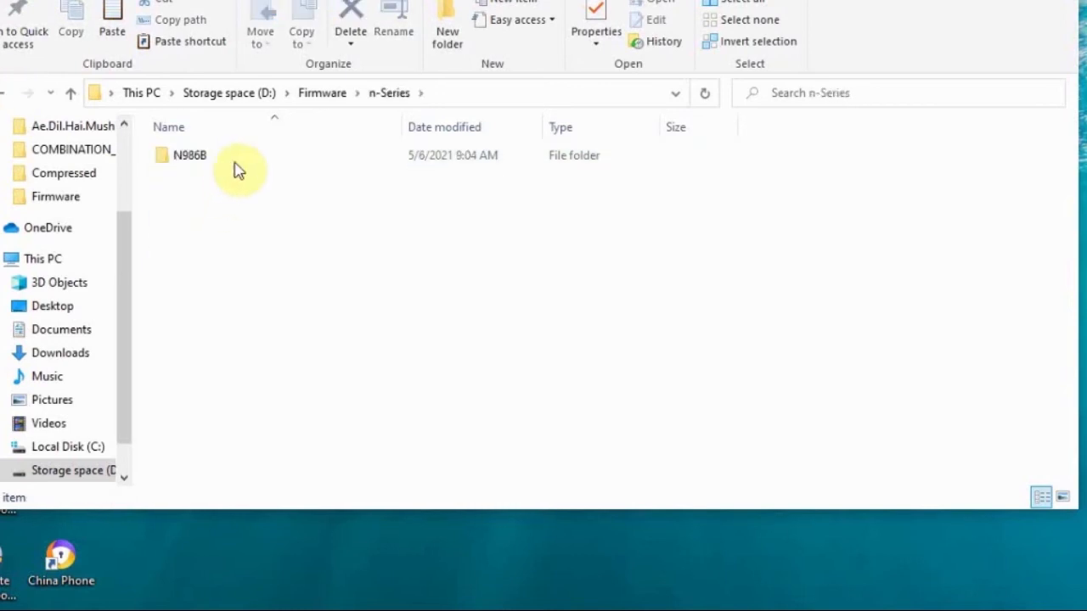
click(240, 156)
double_click(240, 155)
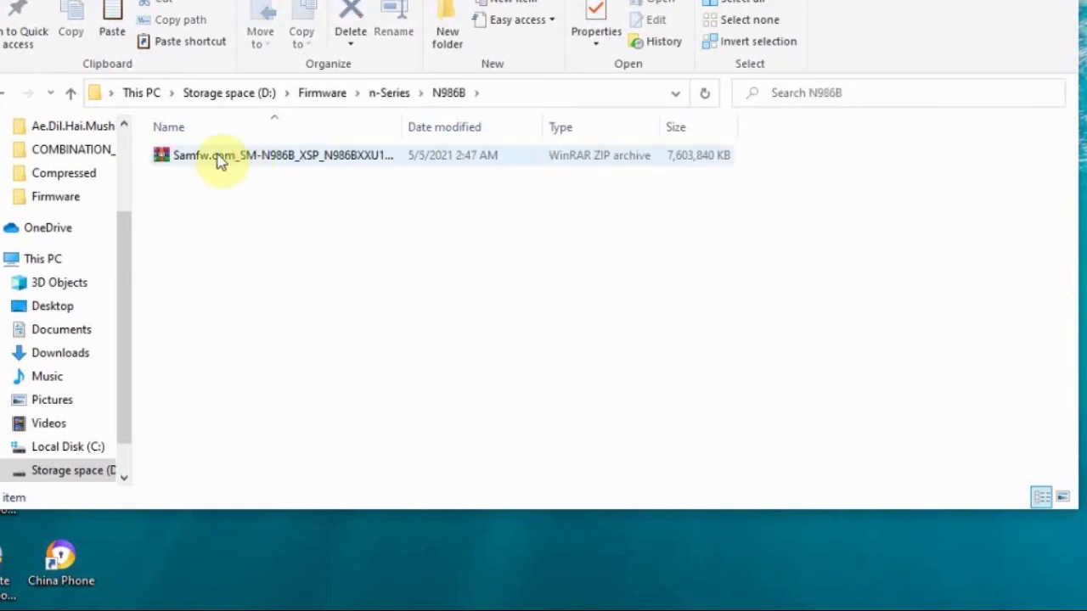
- Extract the Samfw.com_SM-N986B firmware archive directly into the N986B folder
click(278, 165)
right_click(270, 163)
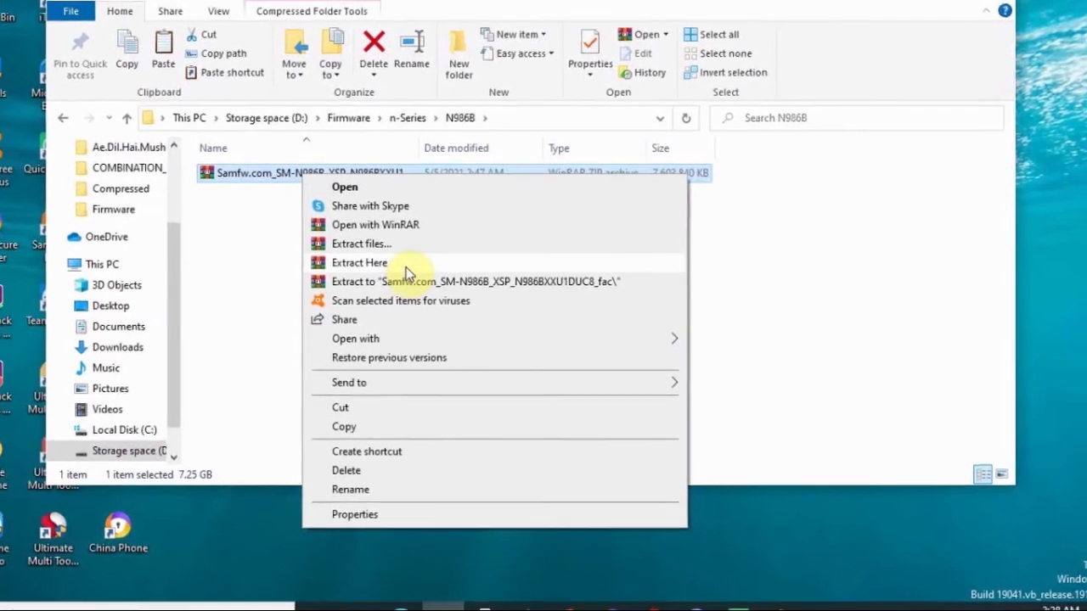
click(402, 265)
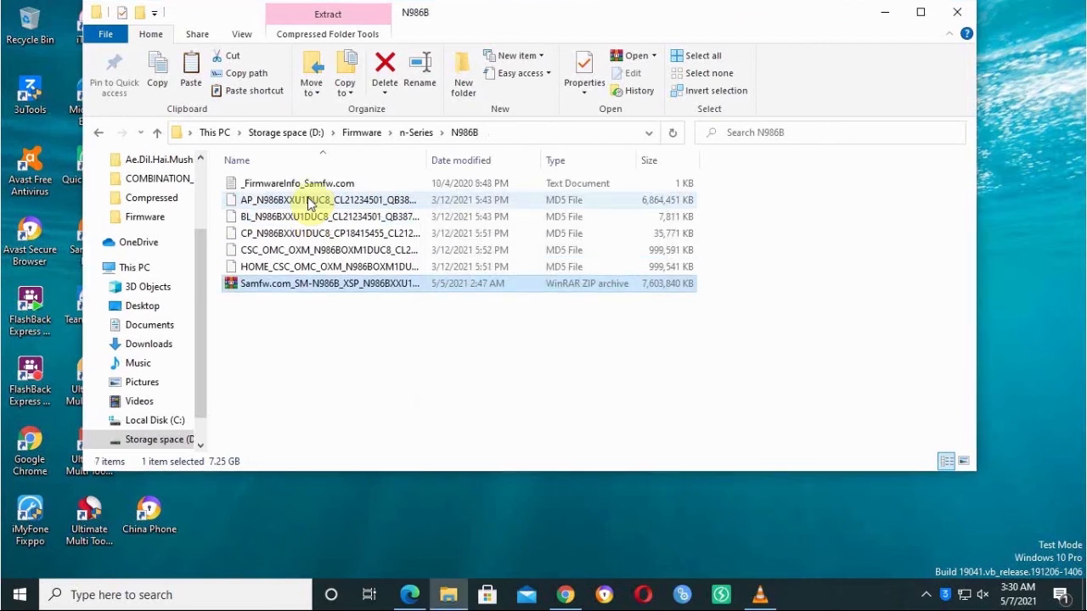
click(525, 356)
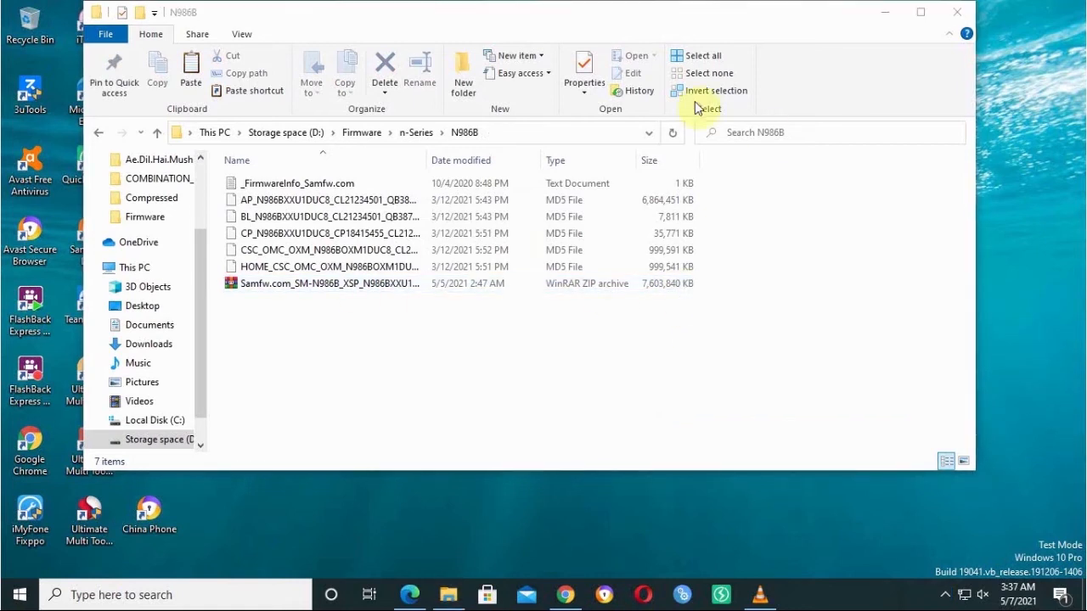
- Copy the full path of the N986B firmware folder
click(529, 134)
right_click(531, 136)
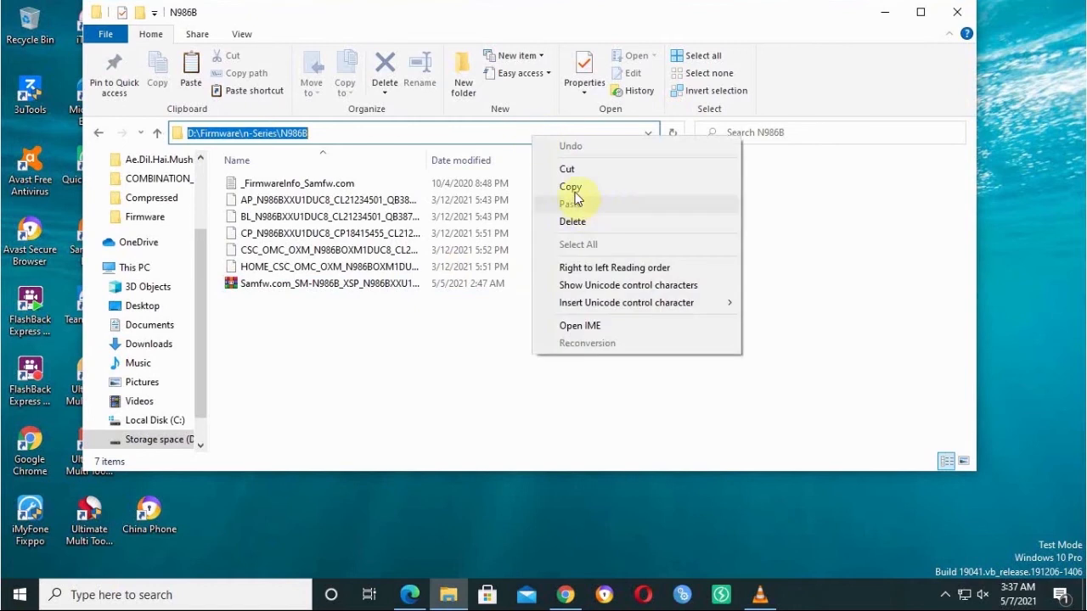
click(576, 185)
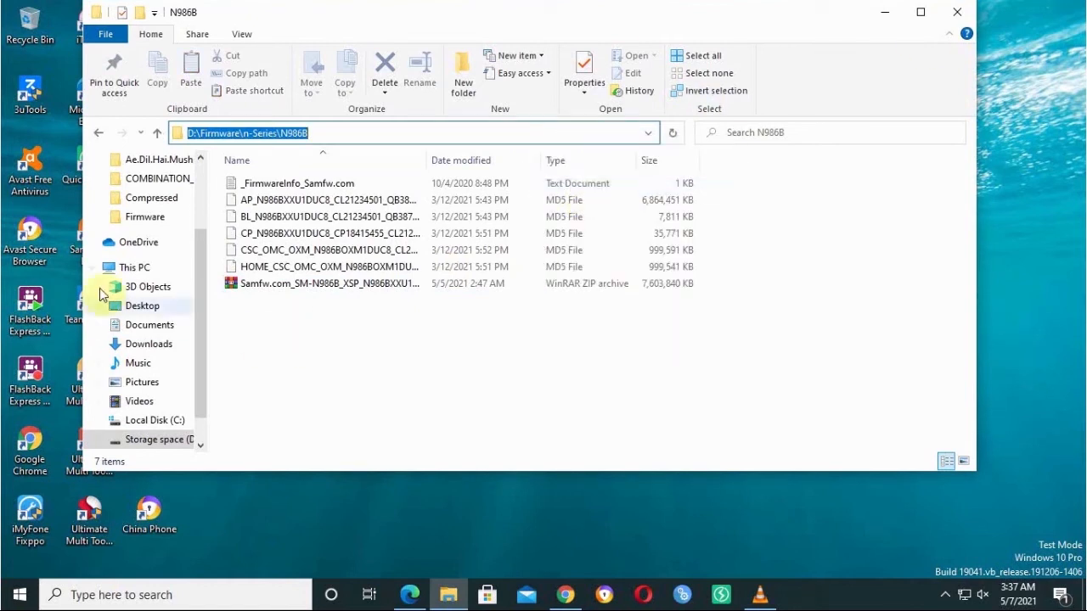
- Go to the Odin folder on drive D and extract the Odin3_v3.14.4 archive into its own Odin3_v3.14.4 subfolder
click(119, 268)
double_click(529, 355)
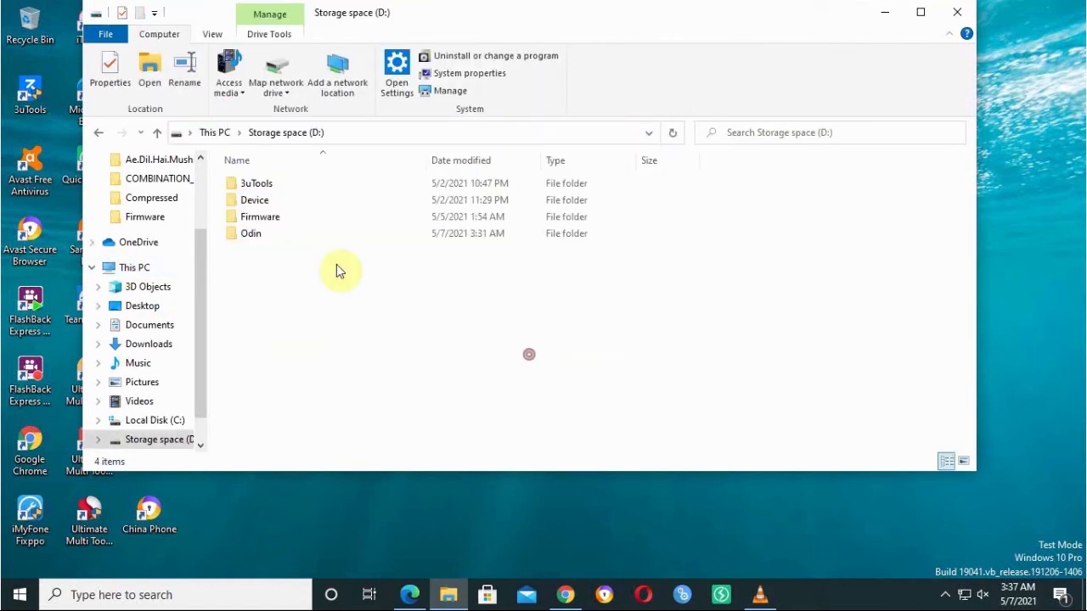
double_click(255, 235)
click(279, 190)
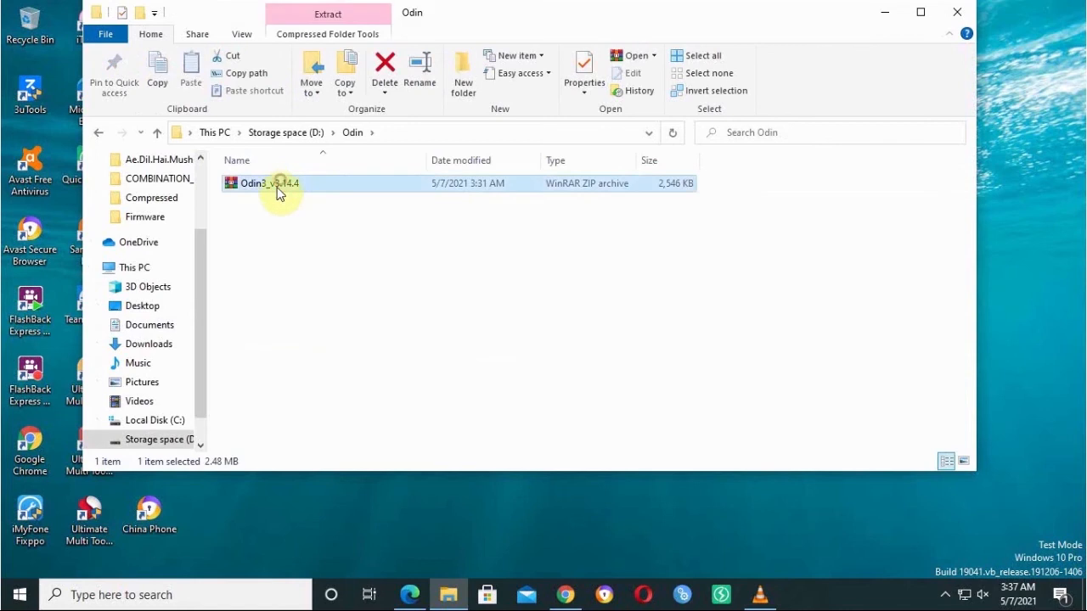
right_click(293, 195)
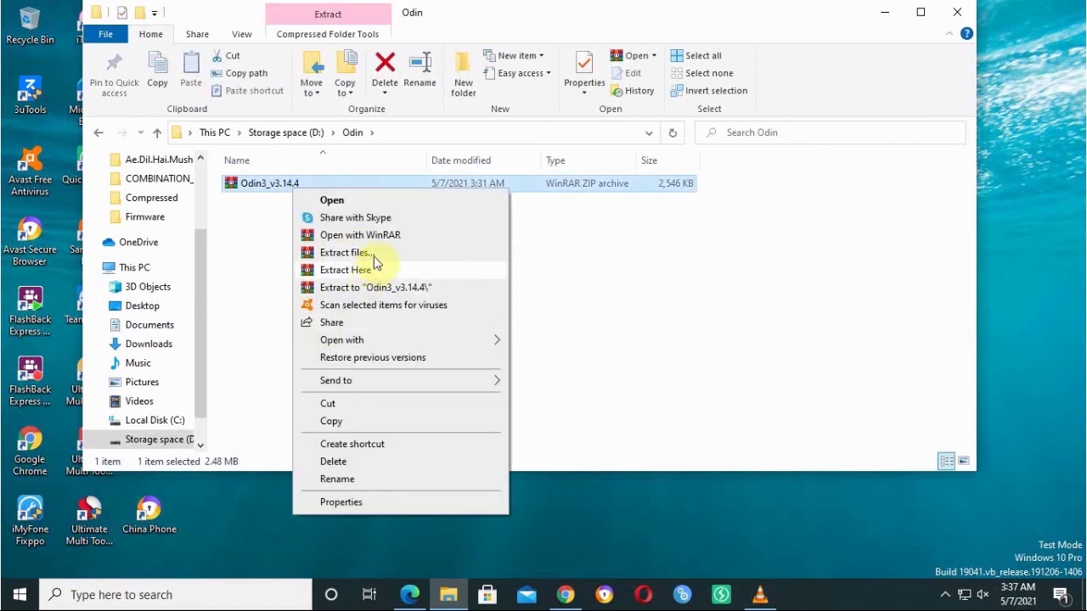
click(381, 287)
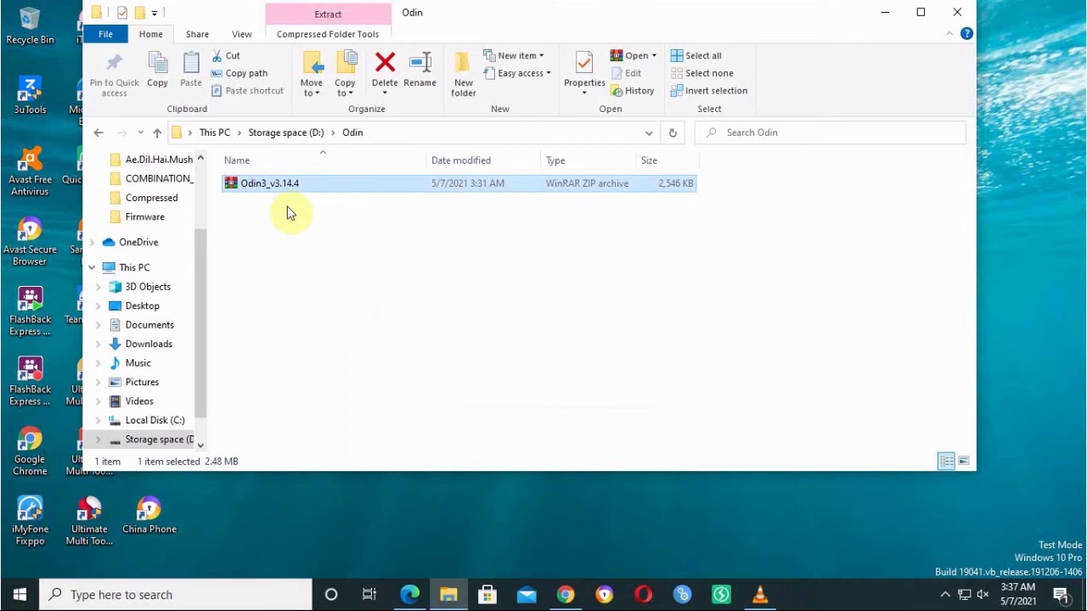
- Run the Odin3_v3.14.4 application from the extracted folder as administrator and accept its startup notice
double_click(265, 183)
double_click(253, 183)
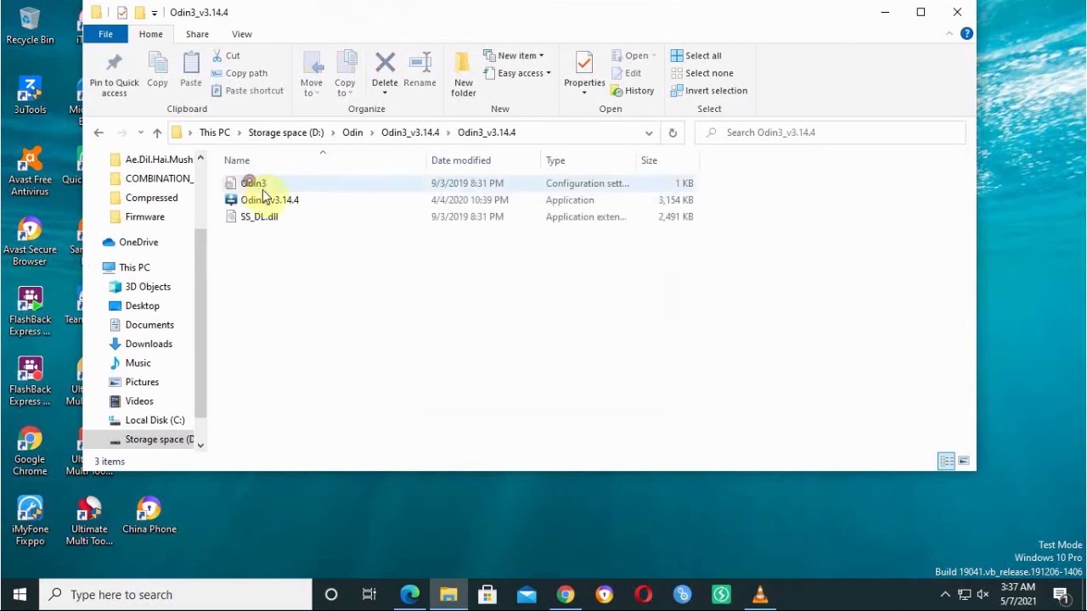
click(255, 203)
right_click(256, 203)
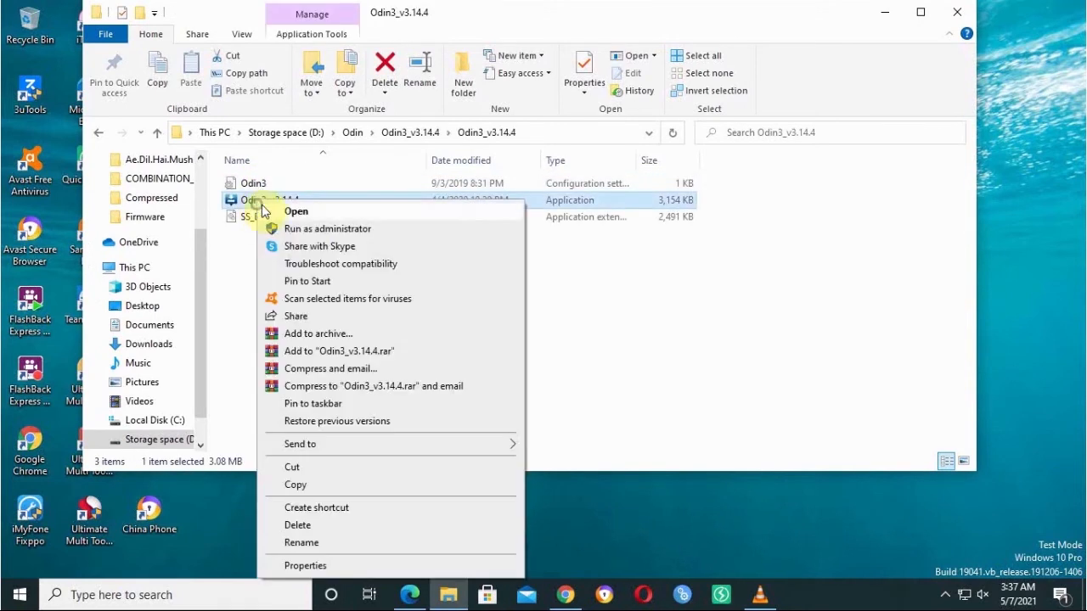
click(299, 229)
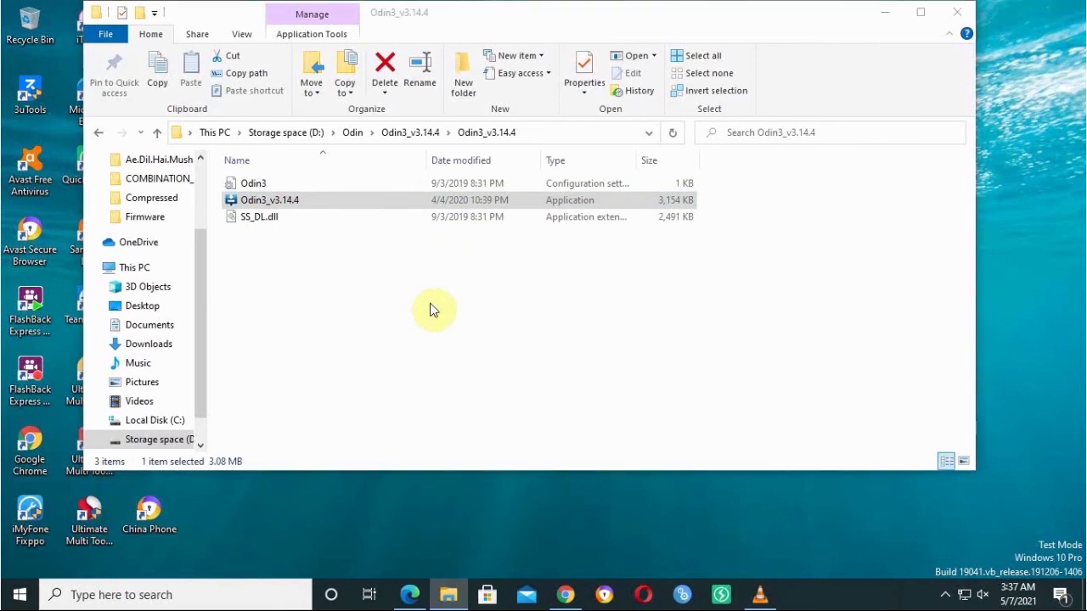
click(669, 431)
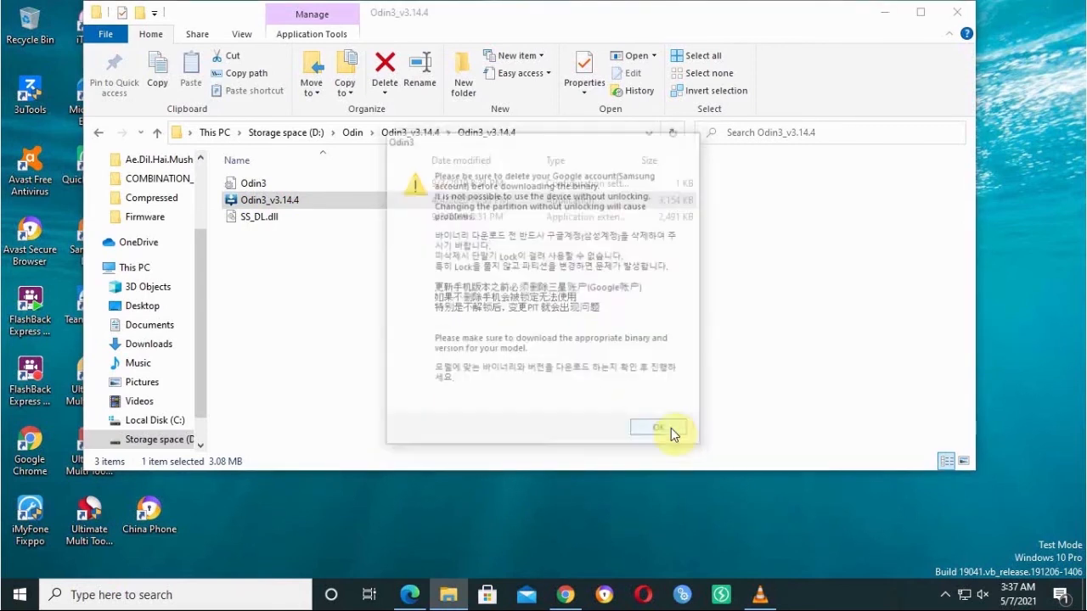
- Load the BL_N986BXXU1DUC8 file into the BL slot, using the copied path D:\Firmware\n-Series\N986B to reach it
click(544, 326)
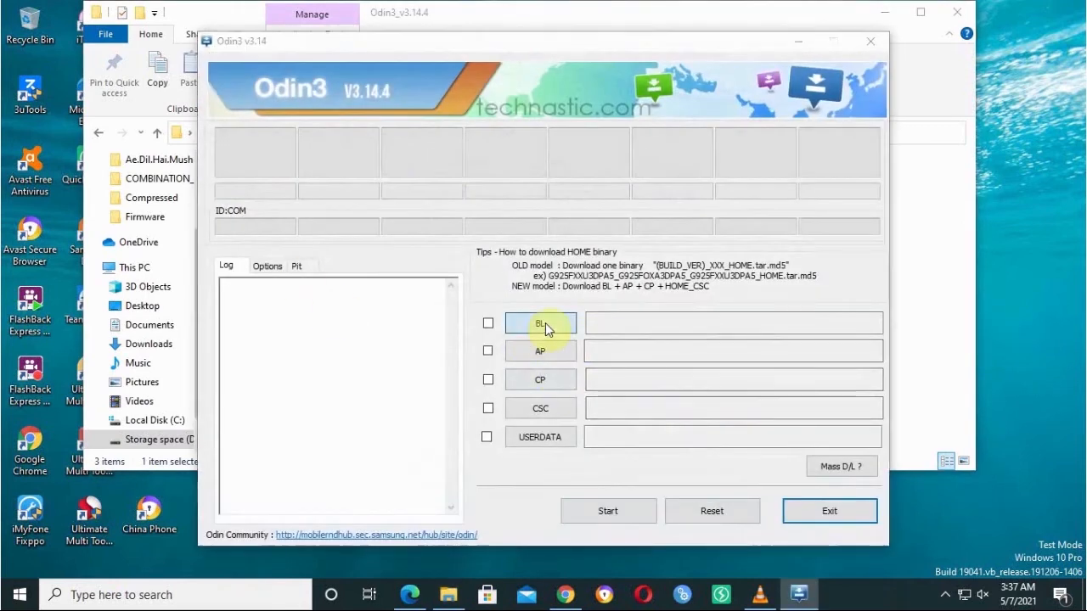
right_click(508, 418)
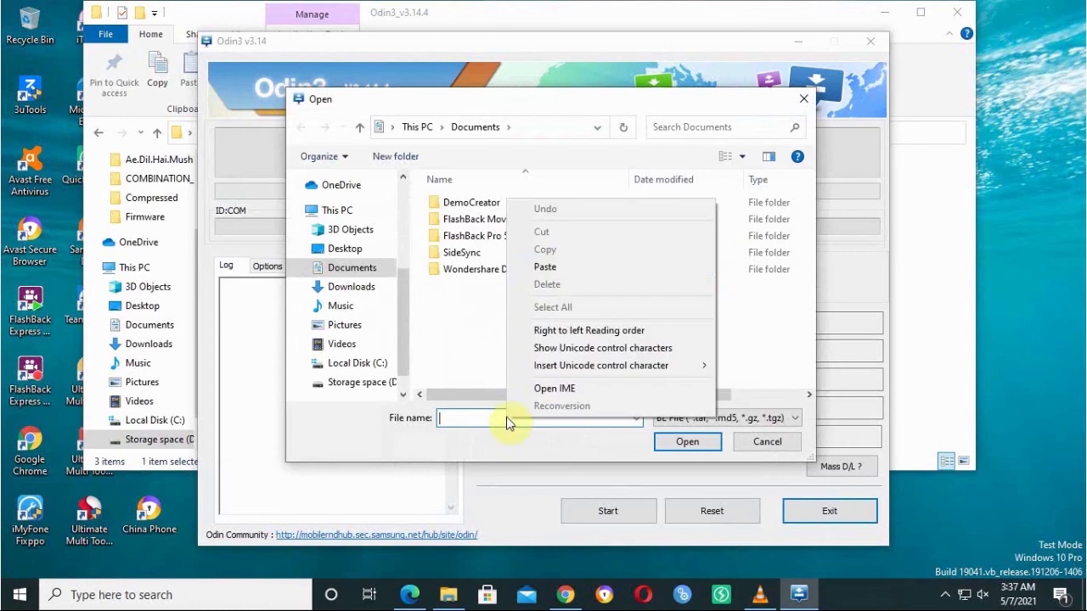
click(553, 265)
click(689, 442)
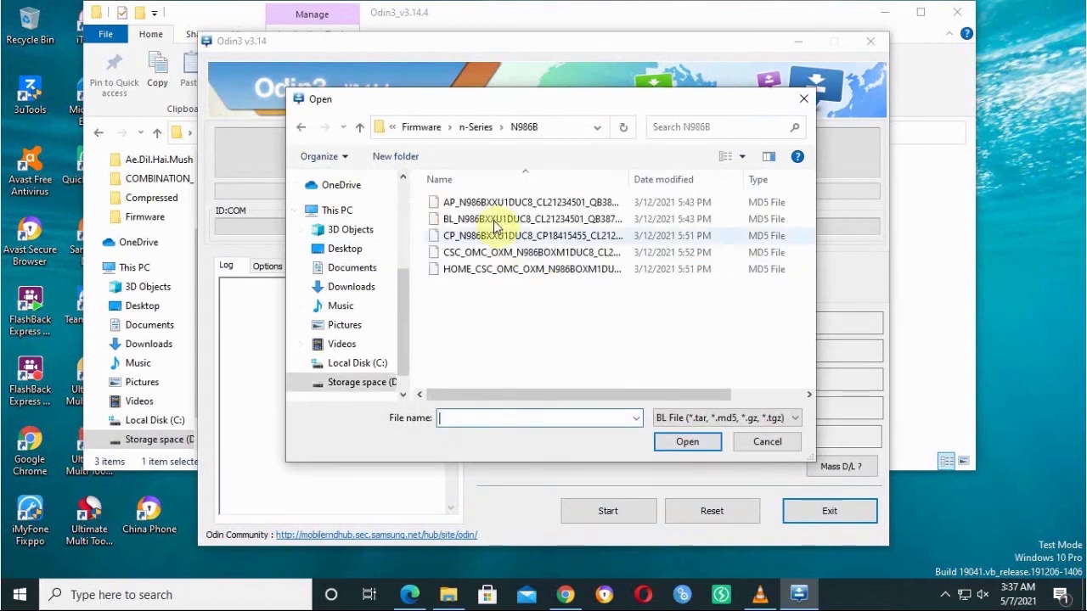
click(461, 223)
double_click(461, 222)
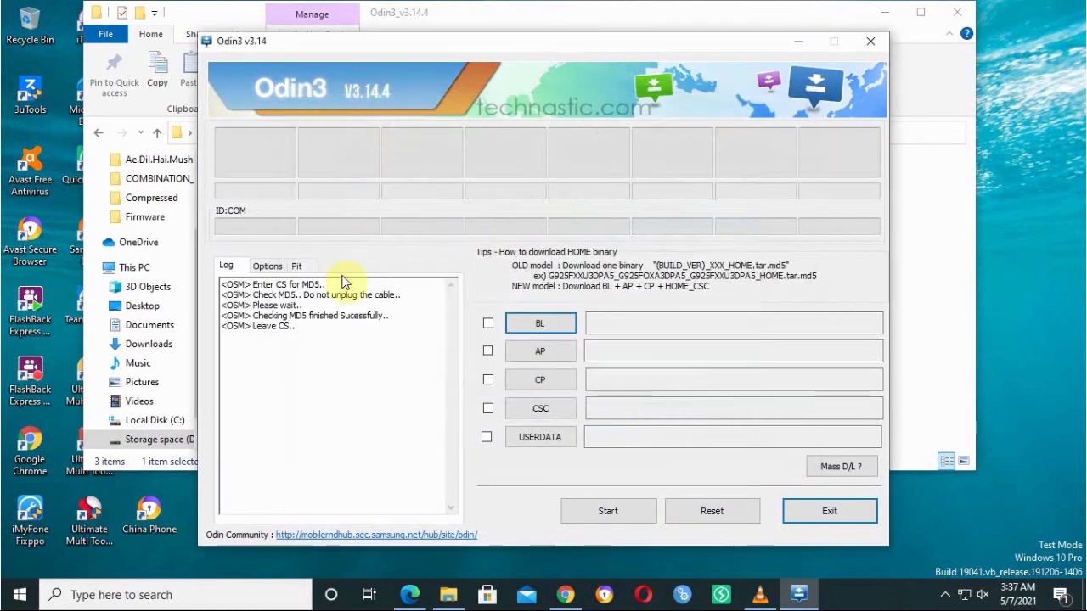
- Load the AP_N986BXXU1DUC8 file into the AP slot and the CP_N986BXXU1DUC8 file into the CP slot
click(534, 351)
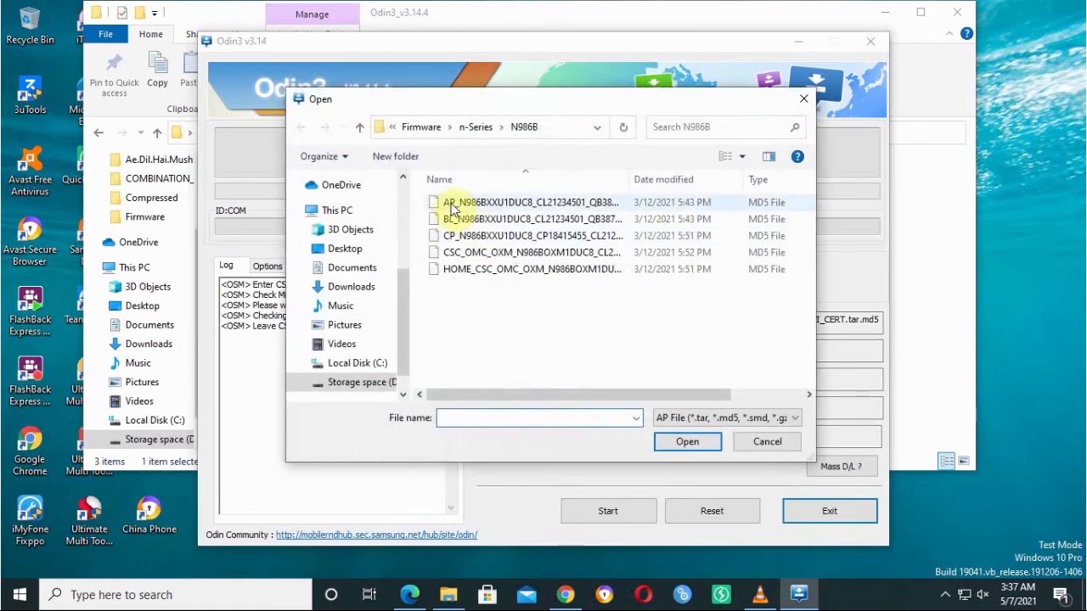
double_click(445, 202)
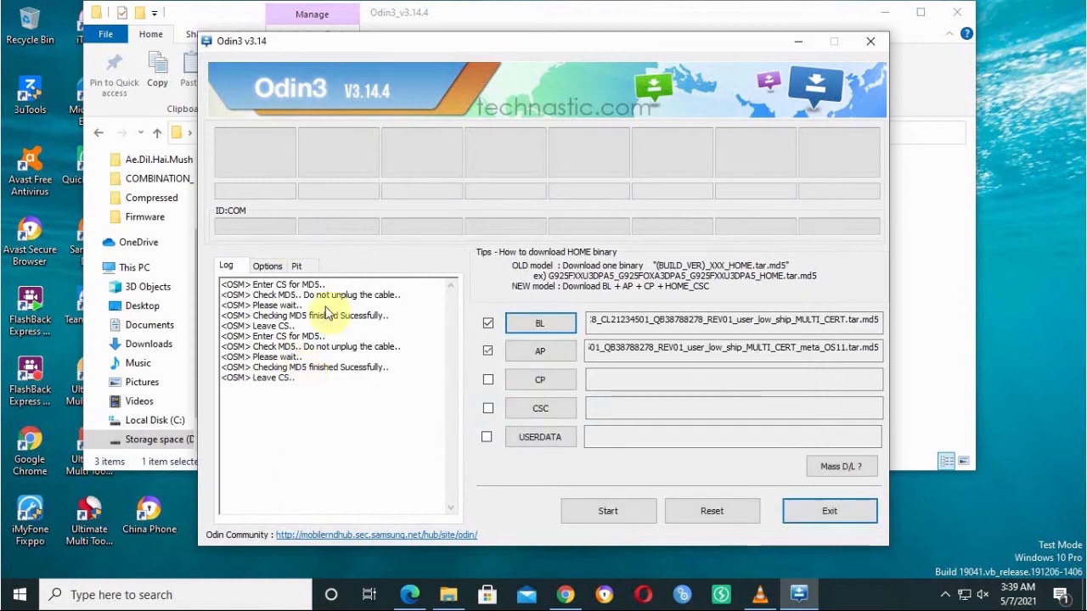
click(553, 385)
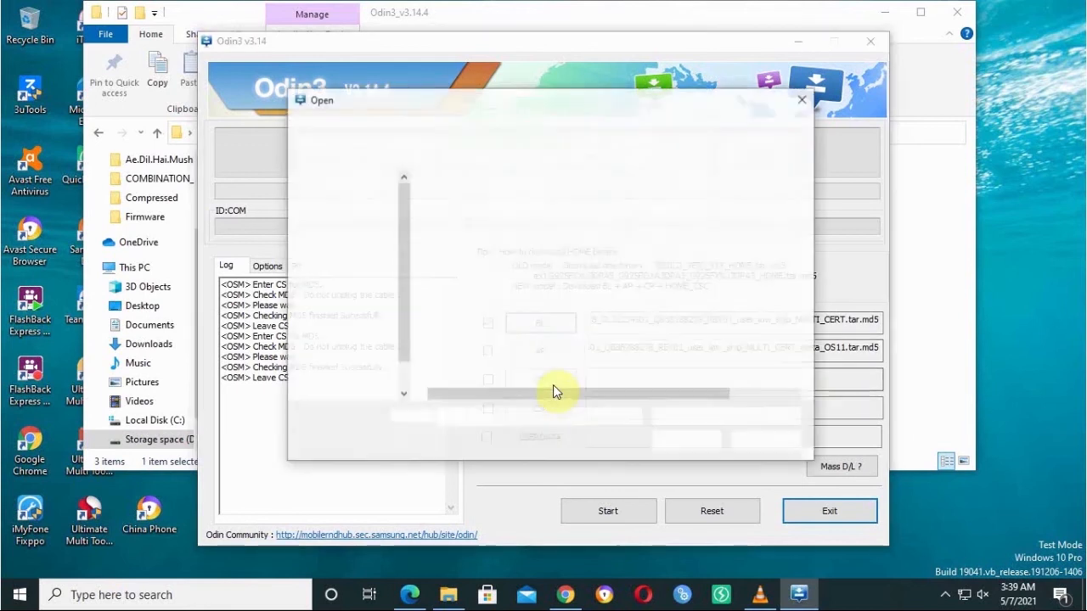
double_click(492, 238)
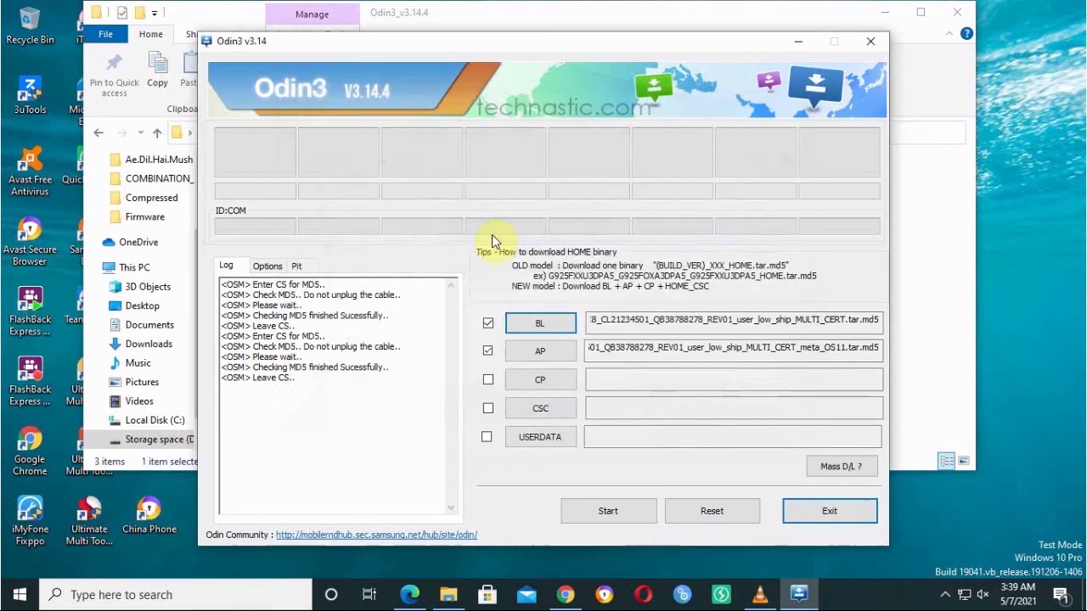
- Load the CSC_OMC_OXM_N986BOXM1DUC8 file into the CSC slot
click(540, 409)
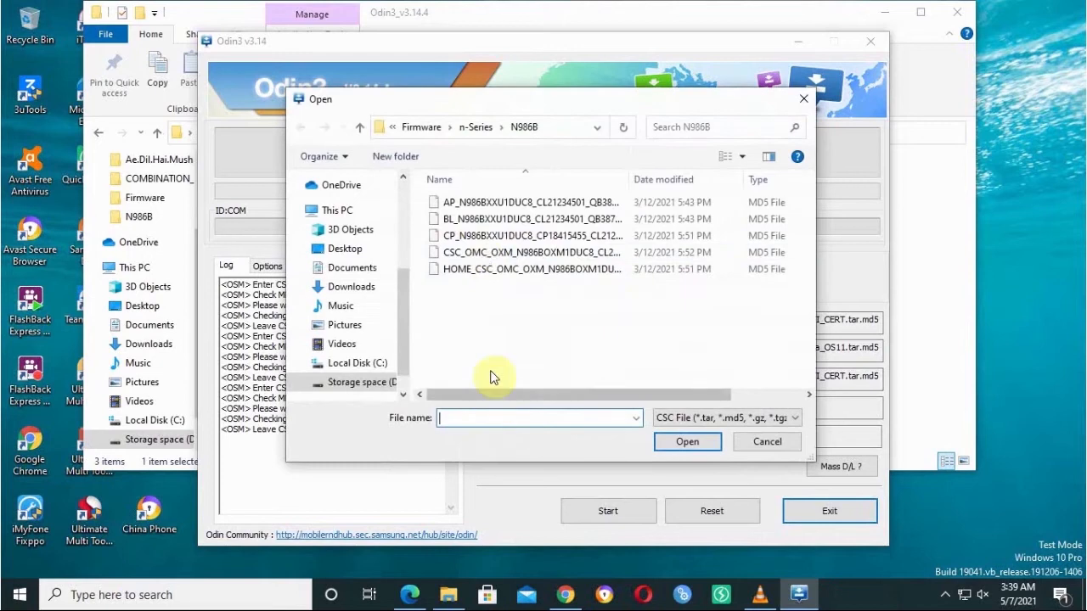
double_click(493, 252)
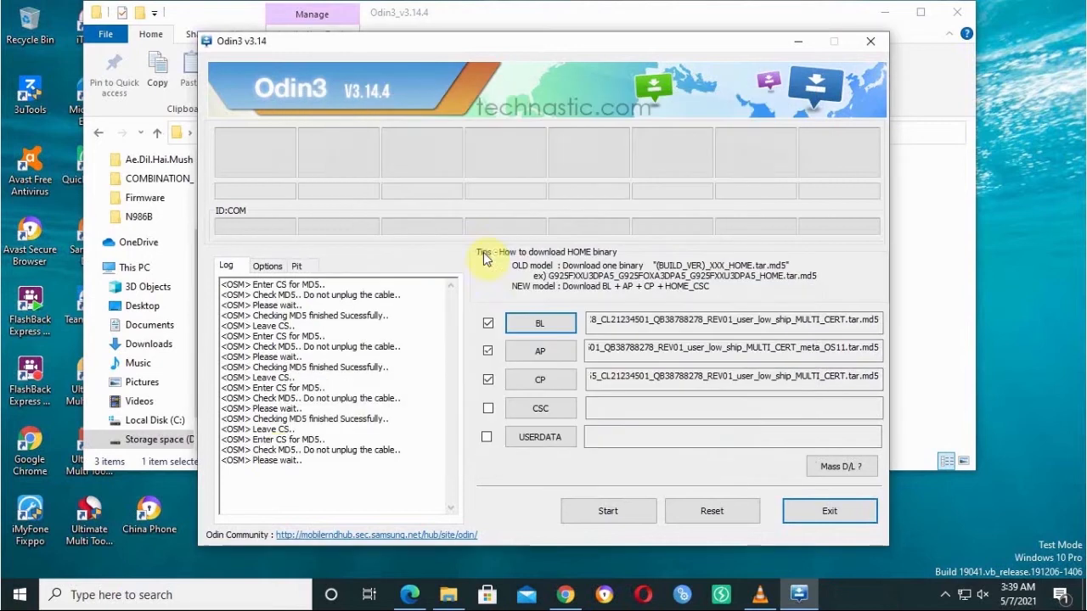
click(567, 416)
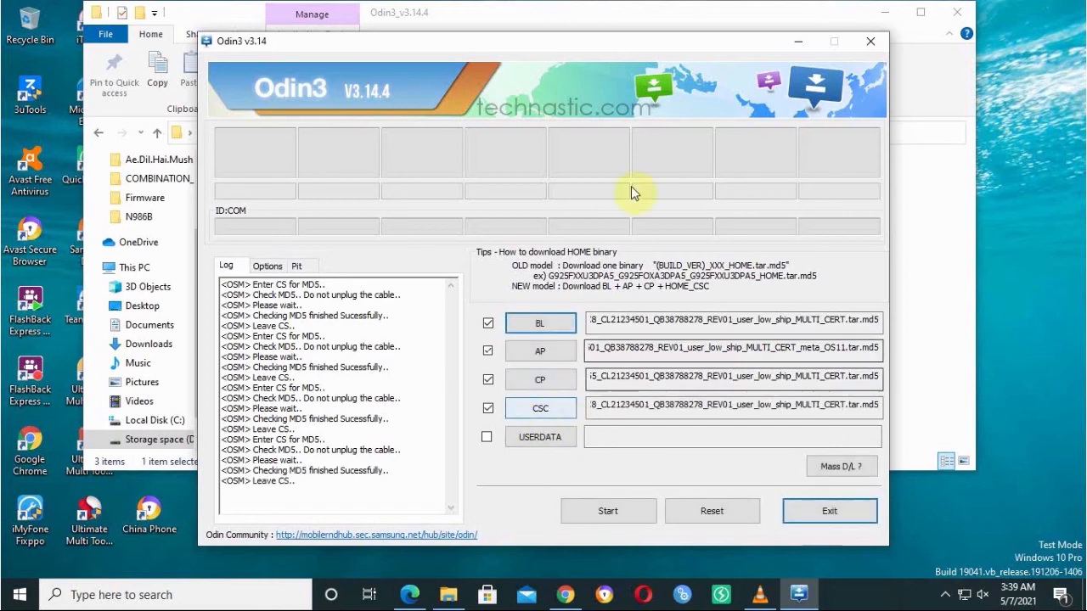
- Minimize the file manager window and move the Odin3 window to the upper-left area of the desktop
drag(637, 51, 452, 46)
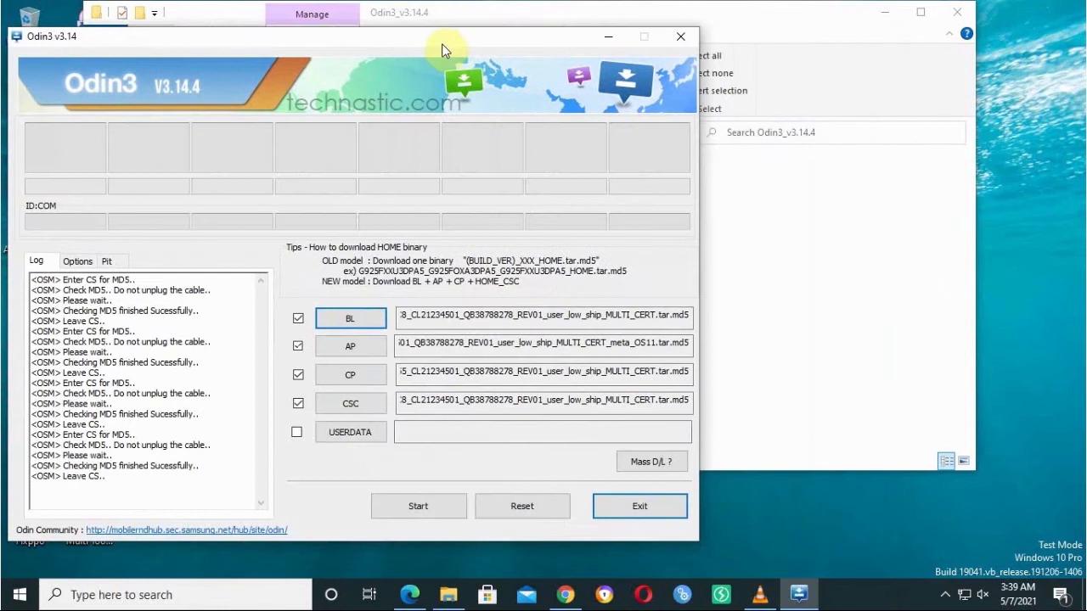
click(866, 212)
click(884, 12)
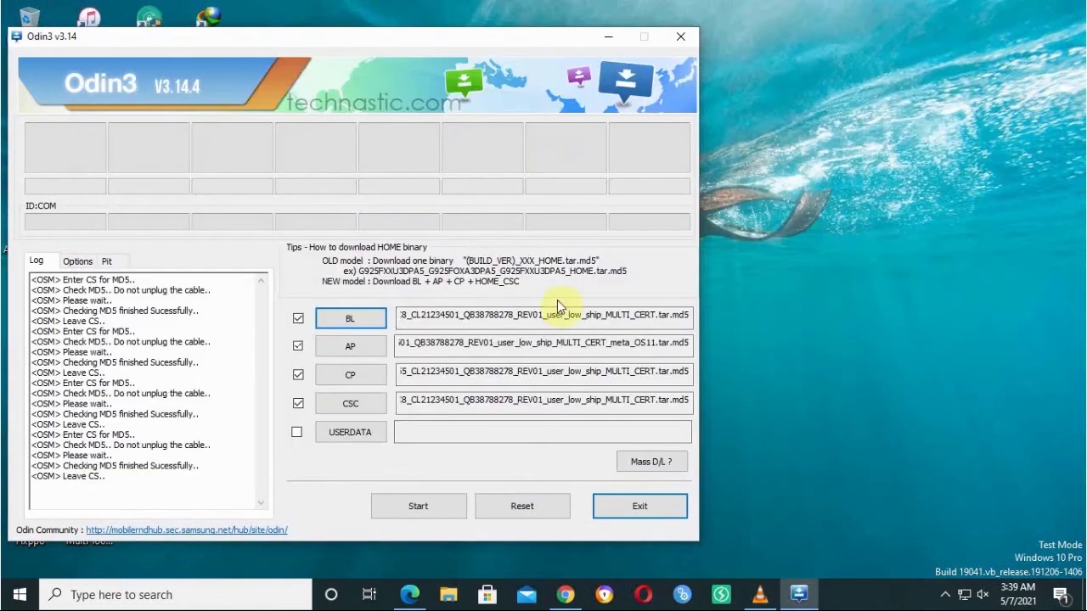
drag(497, 48, 518, 60)
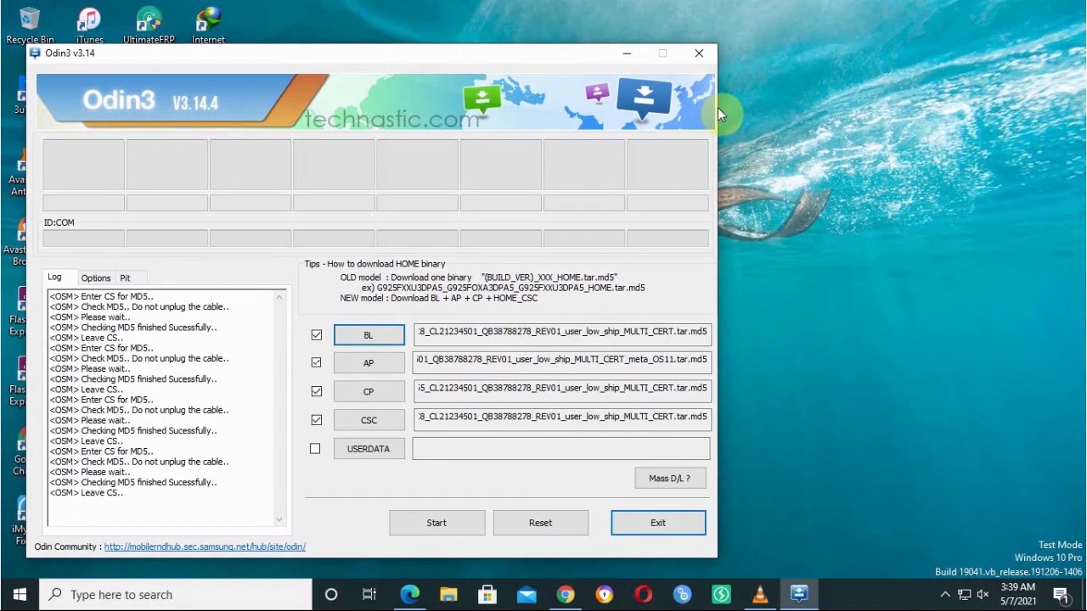
drag(550, 53, 534, 52)
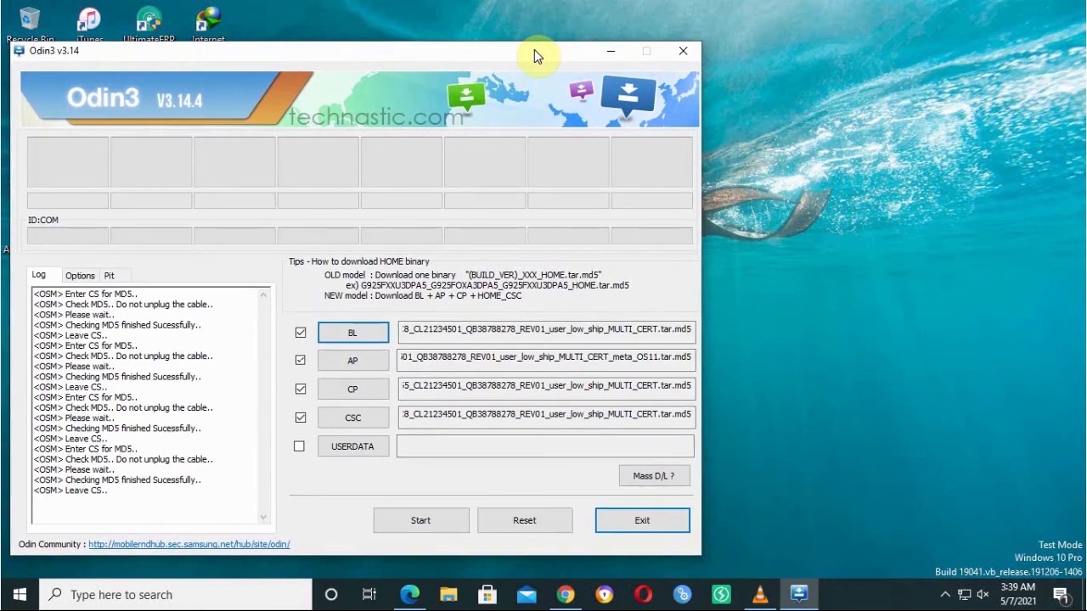
drag(534, 51, 537, 11)
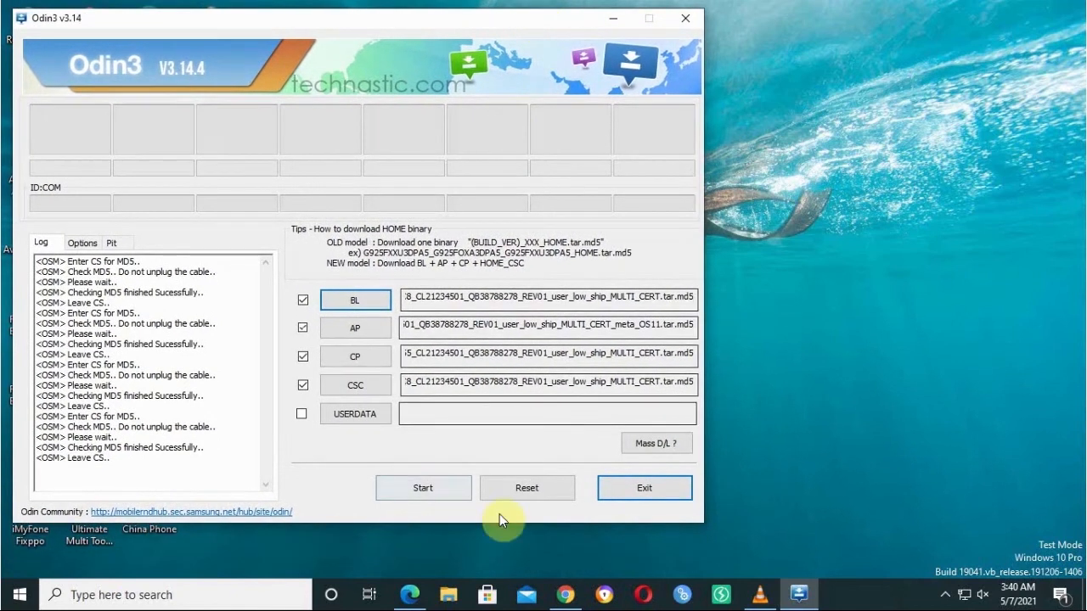
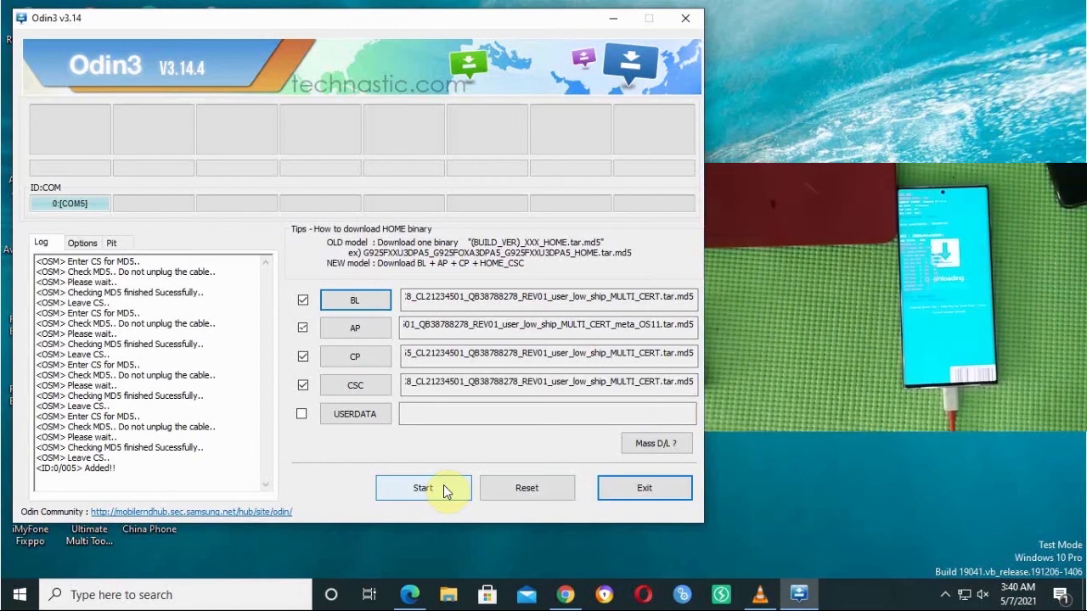
- Start flashing the loaded BL, AP, CP and CSC firmware files to the connected phone
click(443, 485)
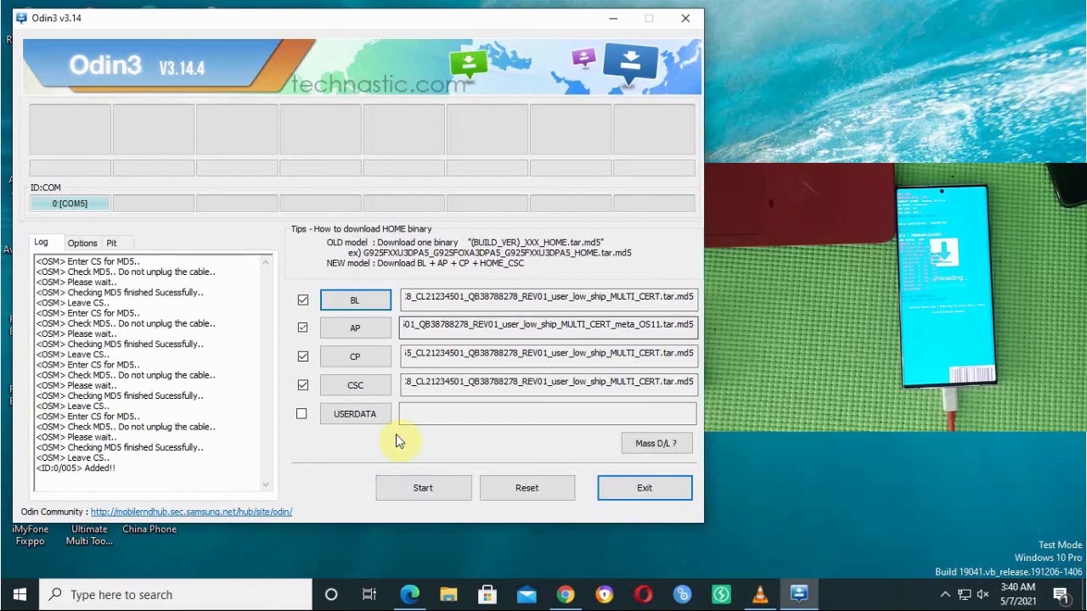
click(418, 492)
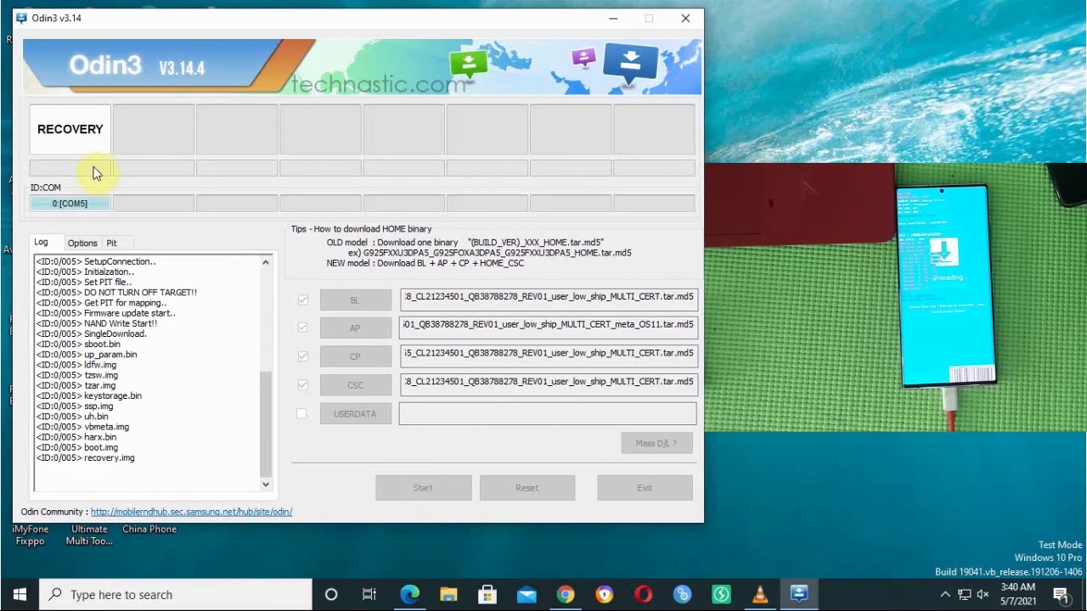
click(944, 594)
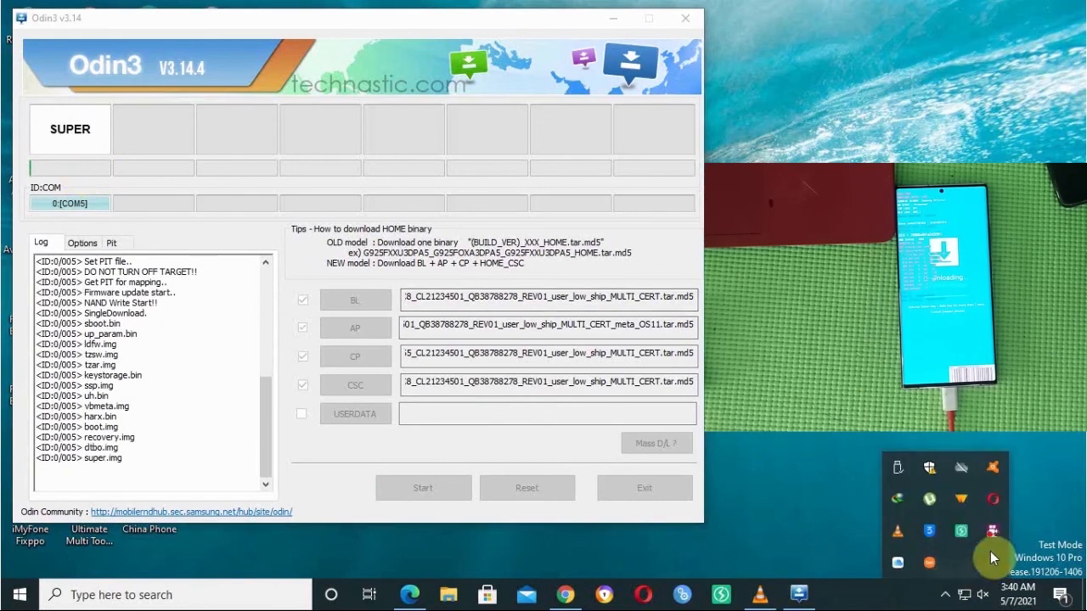
click(773, 434)
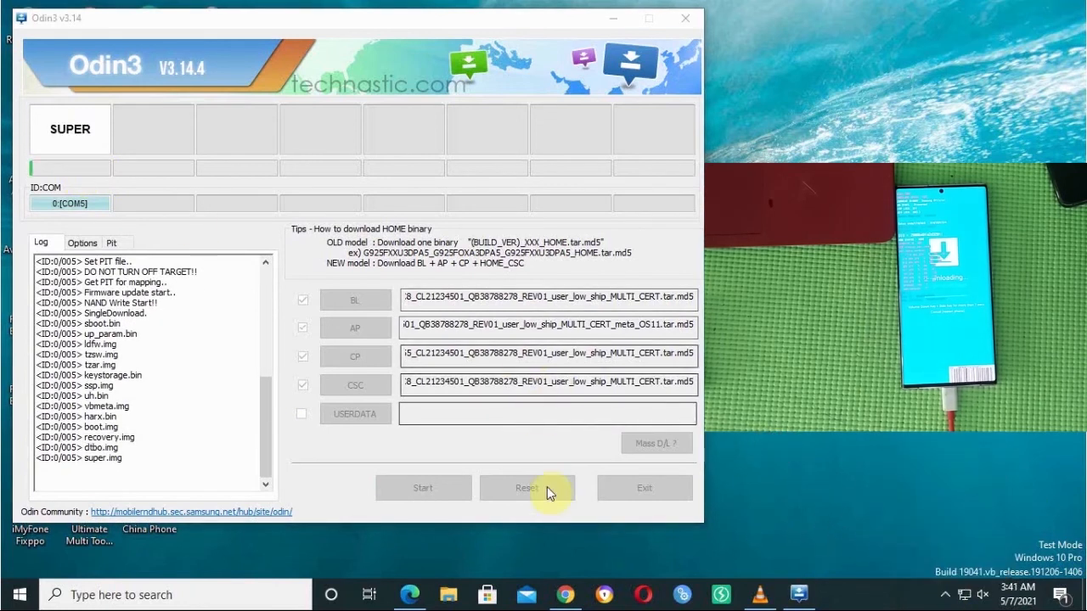